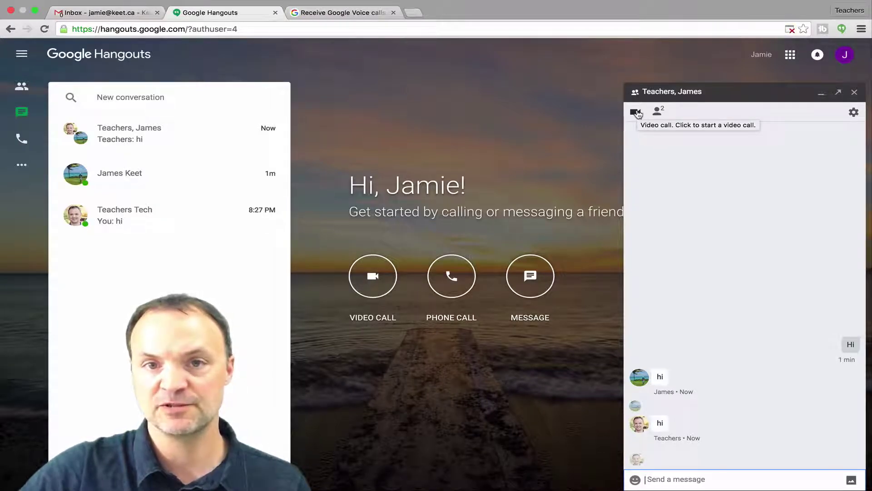
# - Start a video call with the two-contact group chat, then close the unanswered call tab
pyautogui.click(637, 112)
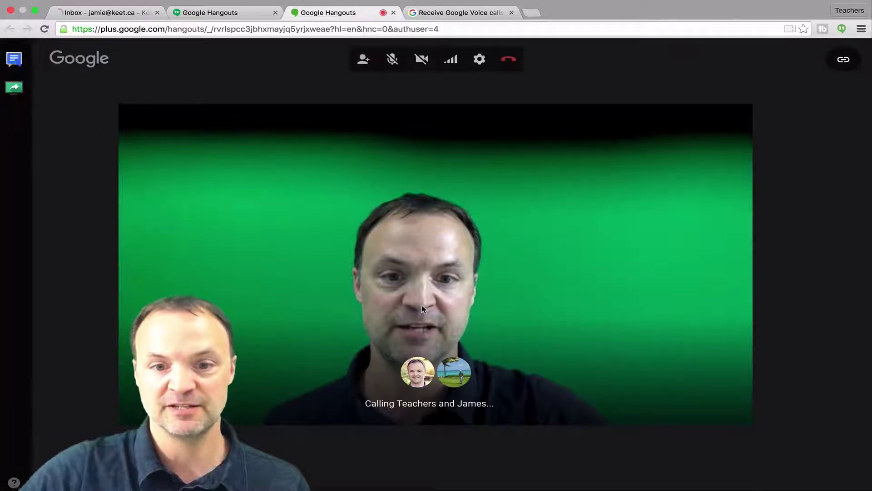
pyautogui.click(395, 13)
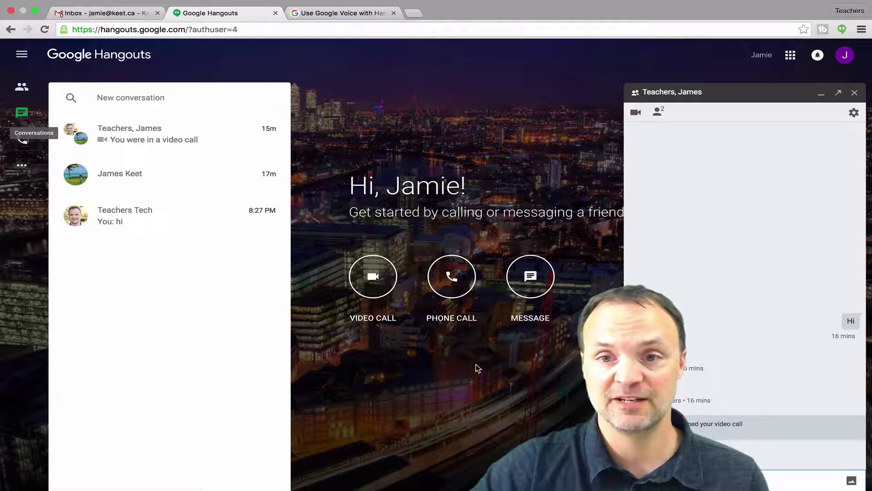
# - Close the group chat, show the phone-calling panel with CA$0.00 credit, and view Google Voice help
pyautogui.click(855, 92)
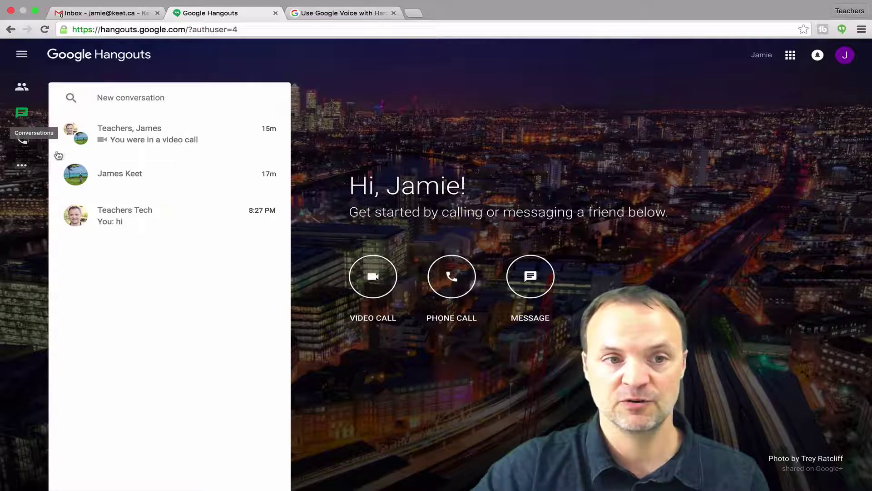
pyautogui.click(22, 140)
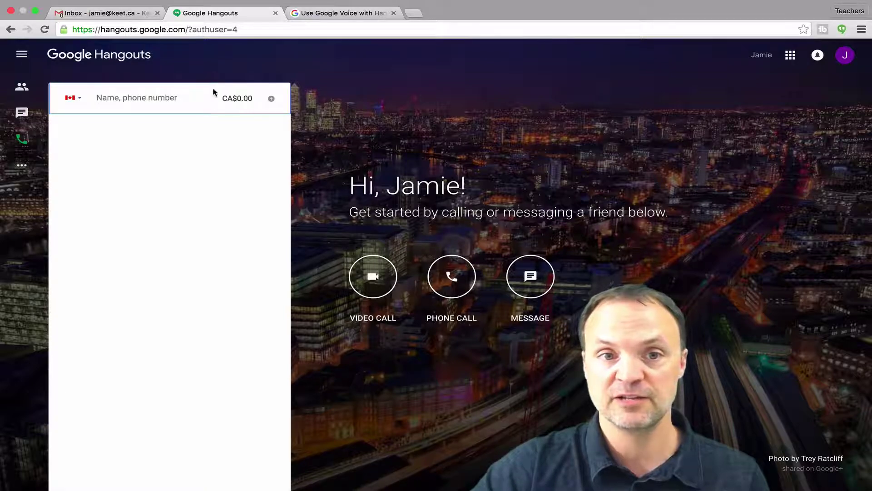
pyautogui.click(323, 13)
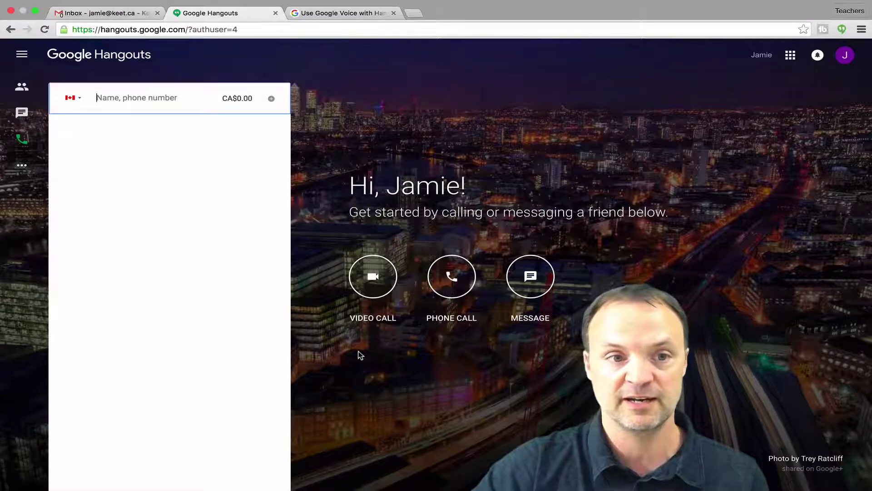
# - Start a new video call from the Hangouts page, opening a fresh hangout start page
pyautogui.click(370, 280)
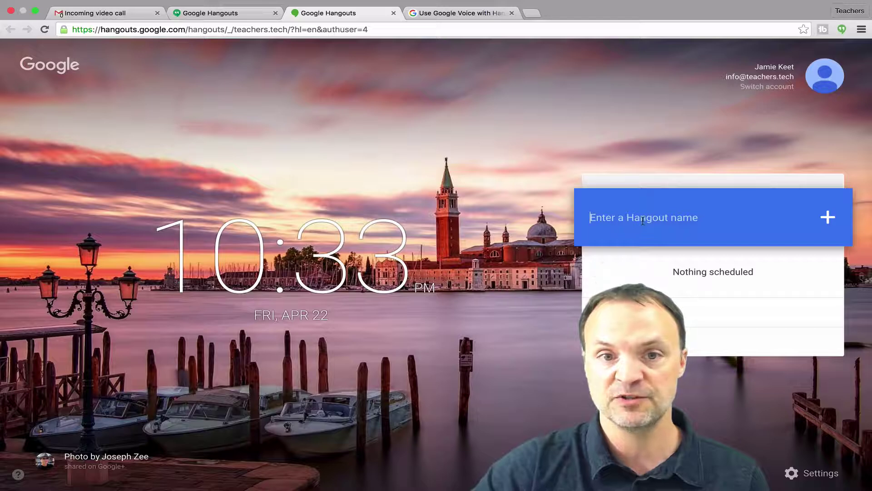
# - Name the new hangout 'Friday' and join it as the first participant
pyautogui.write('Friday')
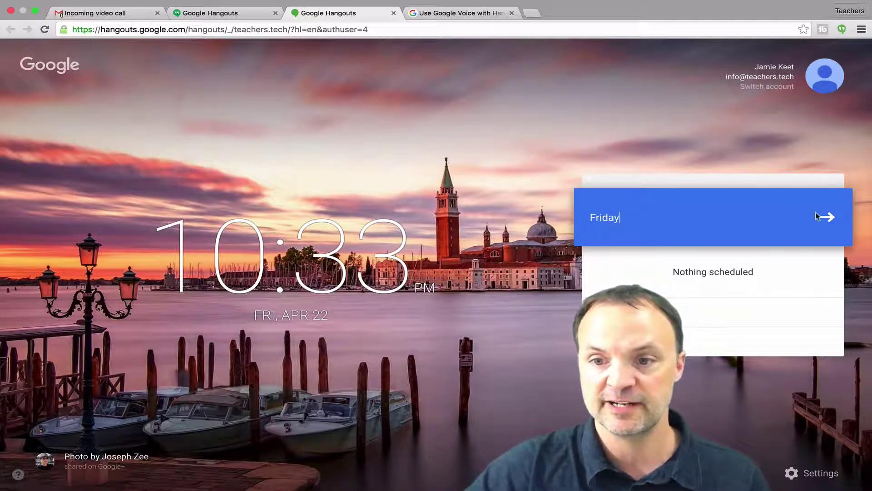
pyautogui.click(817, 217)
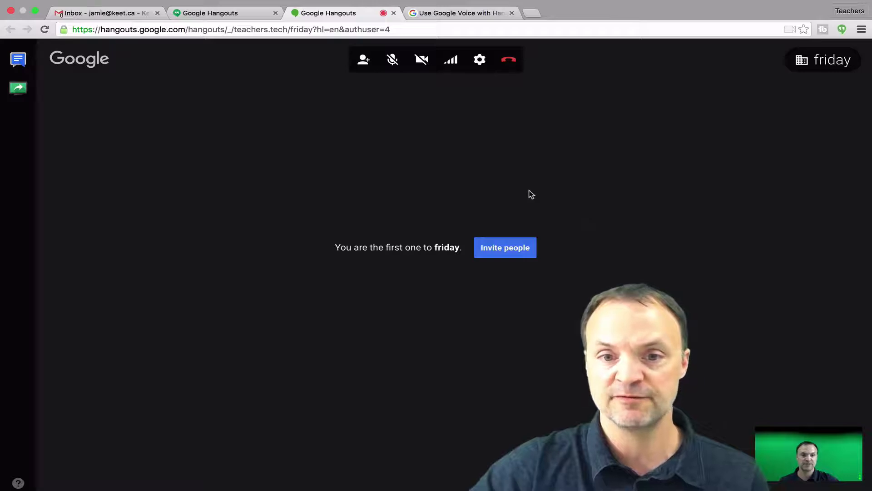
# - Preview the invite-people options for the friday hangout, dismiss them, and close the call tab
pyautogui.click(503, 249)
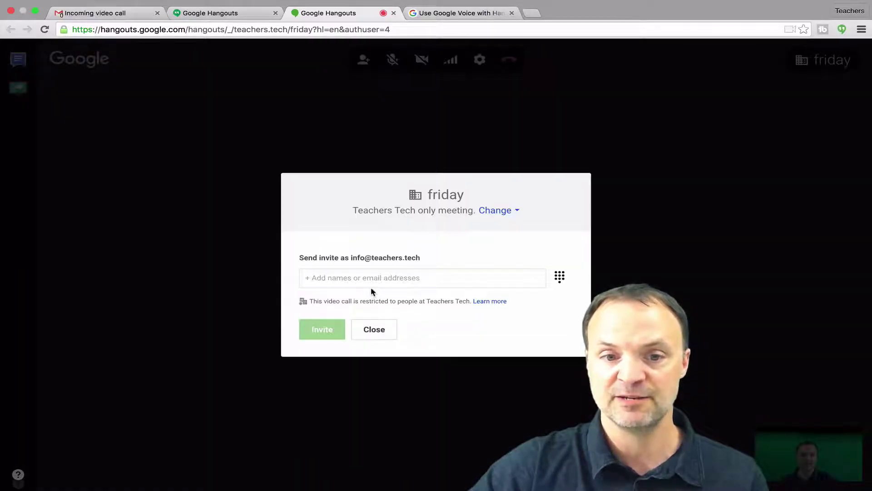
pyautogui.click(373, 331)
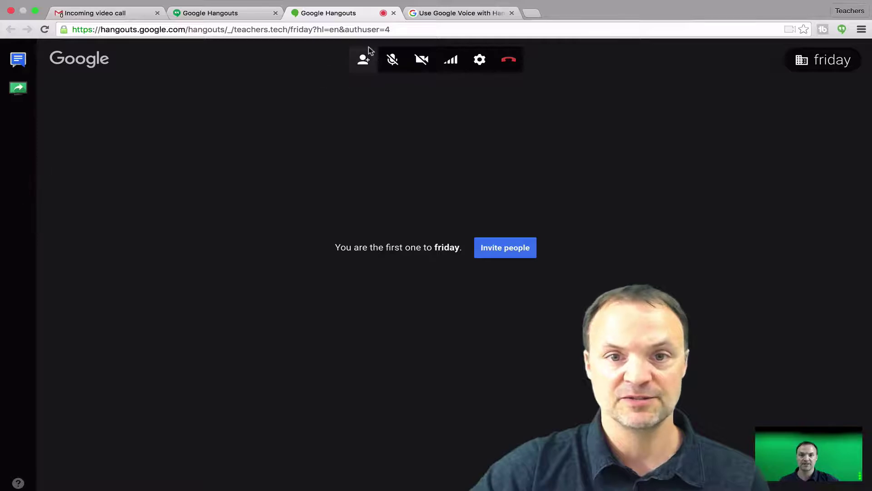
pyautogui.click(393, 13)
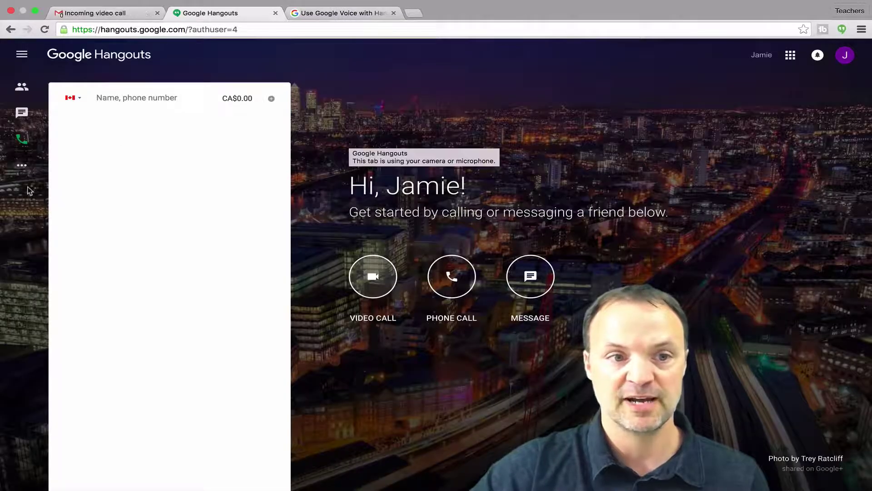
# - Open the Hangouts Android app page on Google Play, then return to Hangouts
pyautogui.click(28, 62)
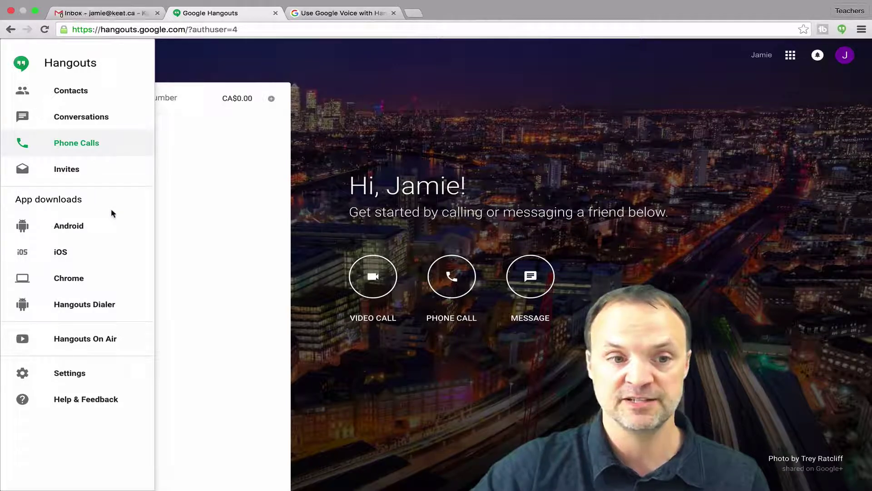
pyautogui.click(84, 227)
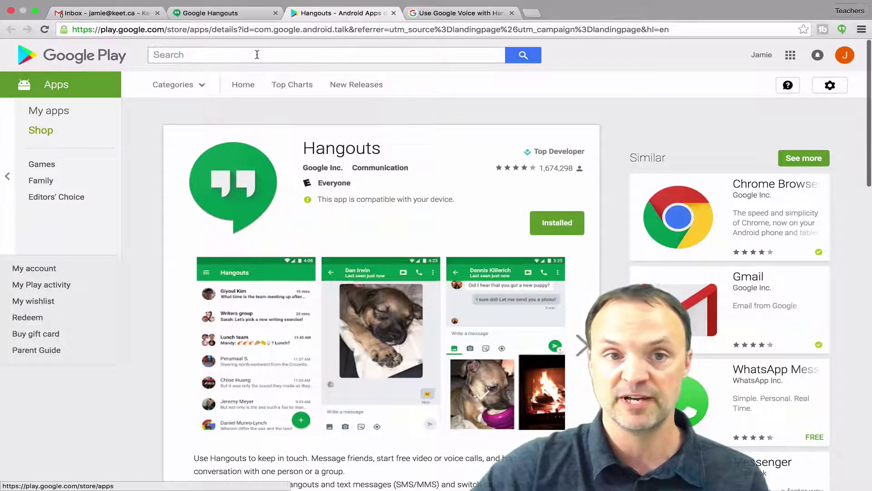
pyautogui.click(215, 16)
# - Bring up the Hangouts Chrome app install prompt and cancel it
pyautogui.click(22, 54)
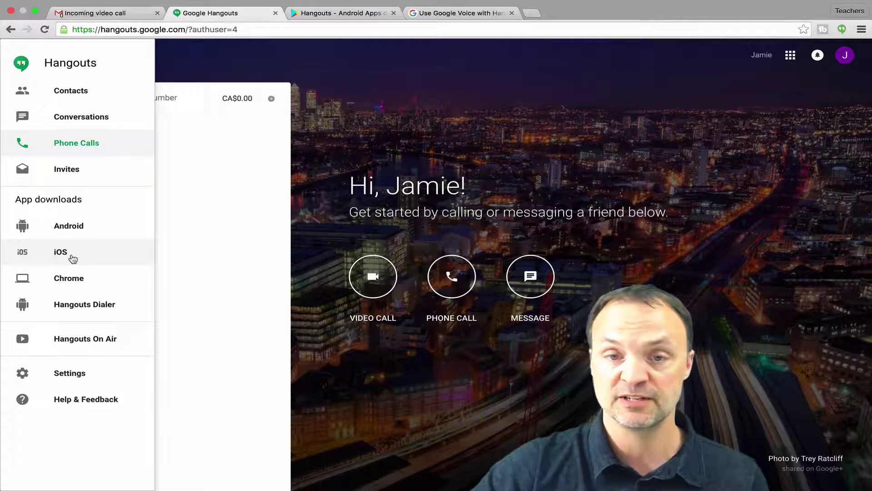
pyautogui.click(89, 288)
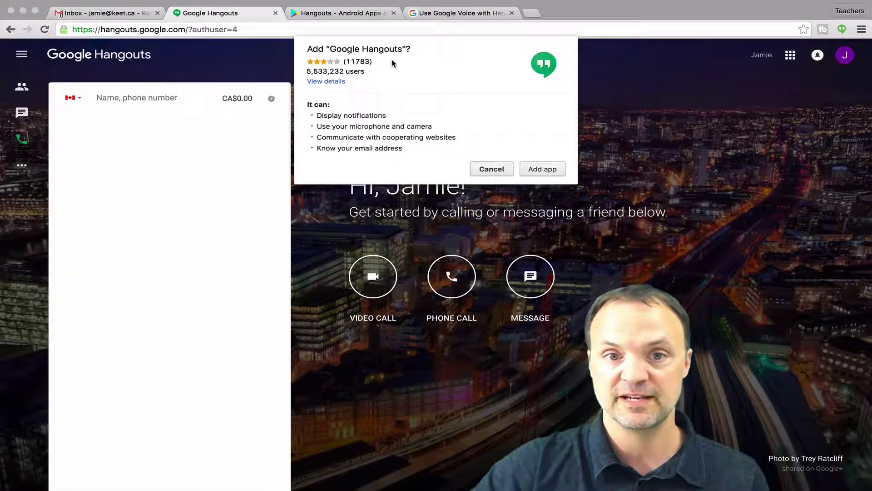
pyautogui.click(491, 169)
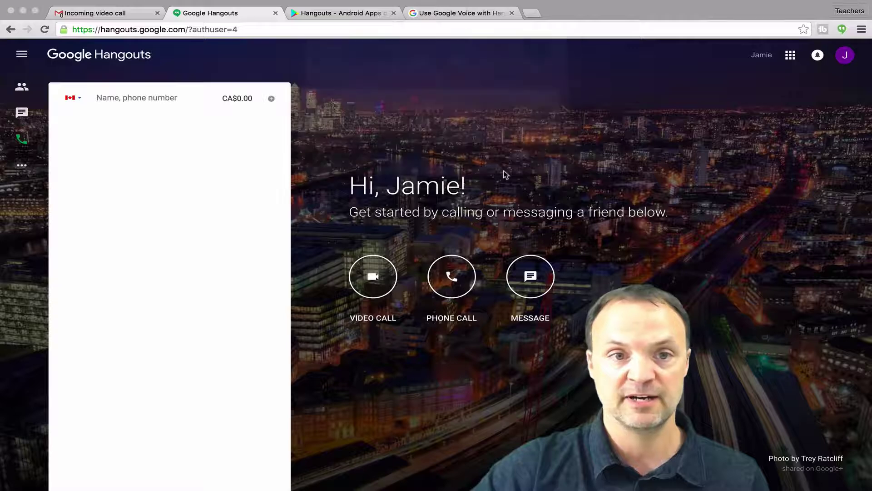
pyautogui.click(16, 68)
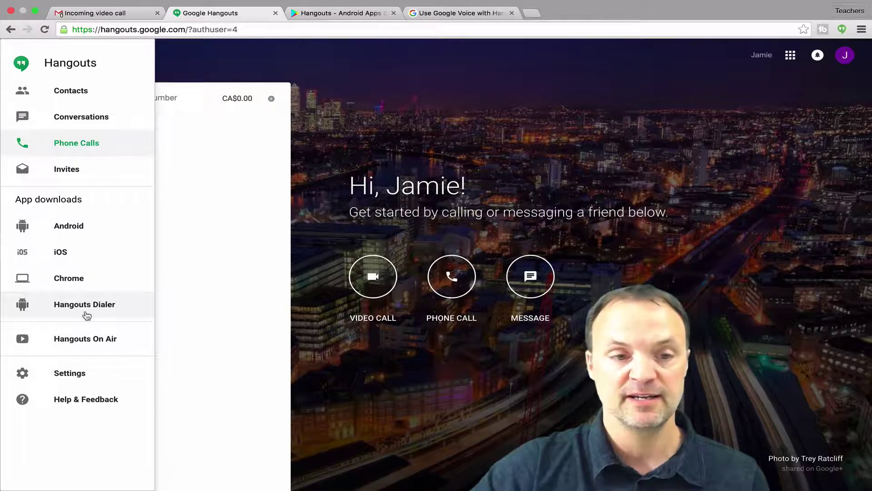
pyautogui.click(106, 344)
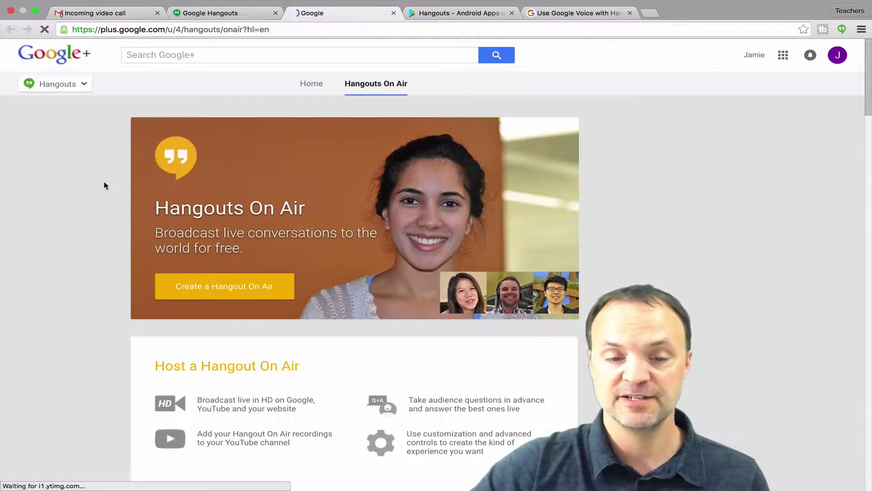
pyautogui.scroll(-3, 107, 186)
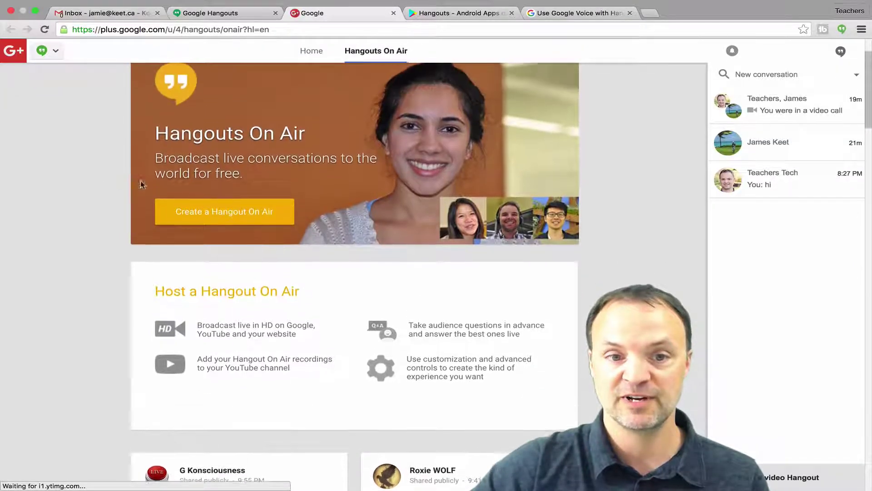
pyautogui.click(226, 213)
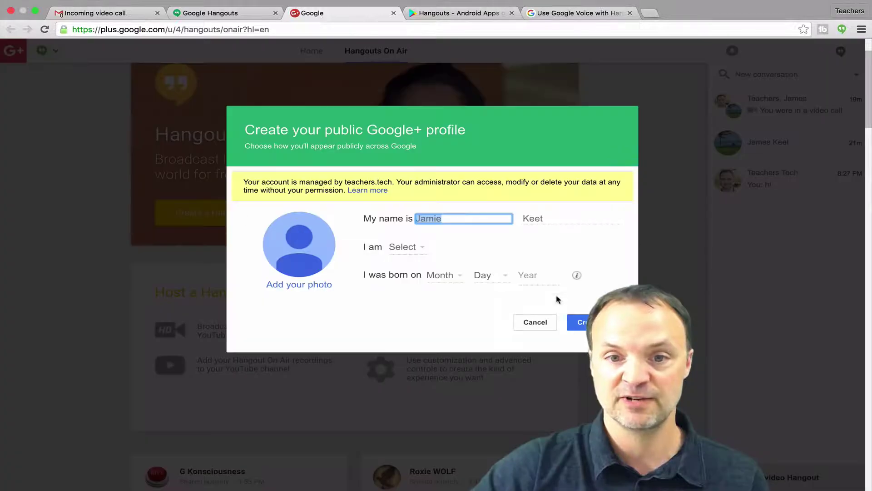
pyautogui.click(533, 323)
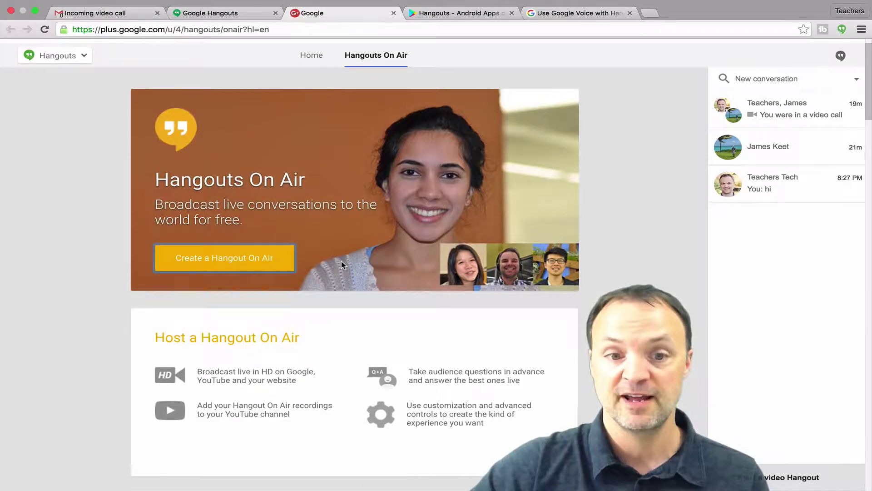
pyautogui.scroll(-5, 341, 261)
pyautogui.scroll(5, 342, 261)
pyautogui.scroll(-10, 342, 260)
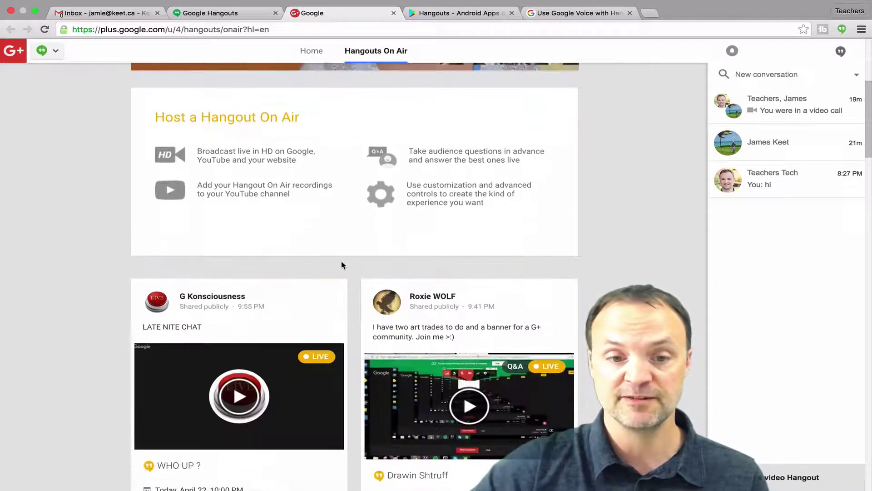
pyautogui.scroll(-5, 341, 265)
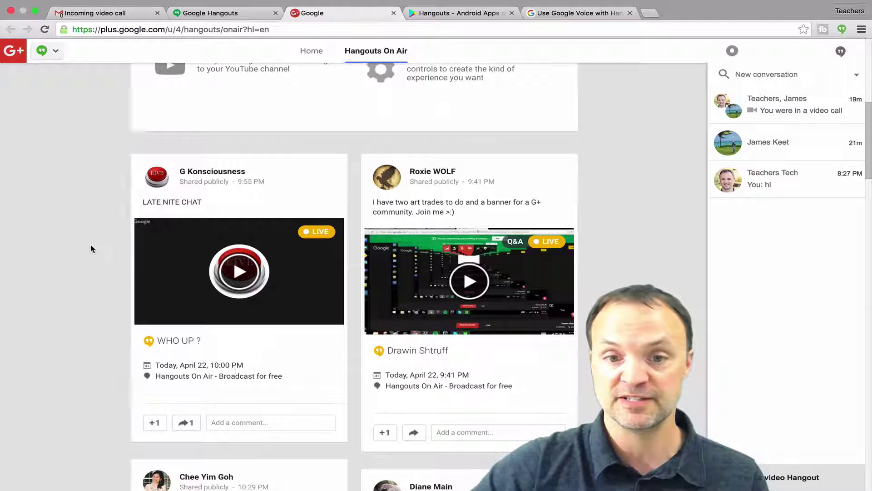
pyautogui.scroll(-1, 91, 248)
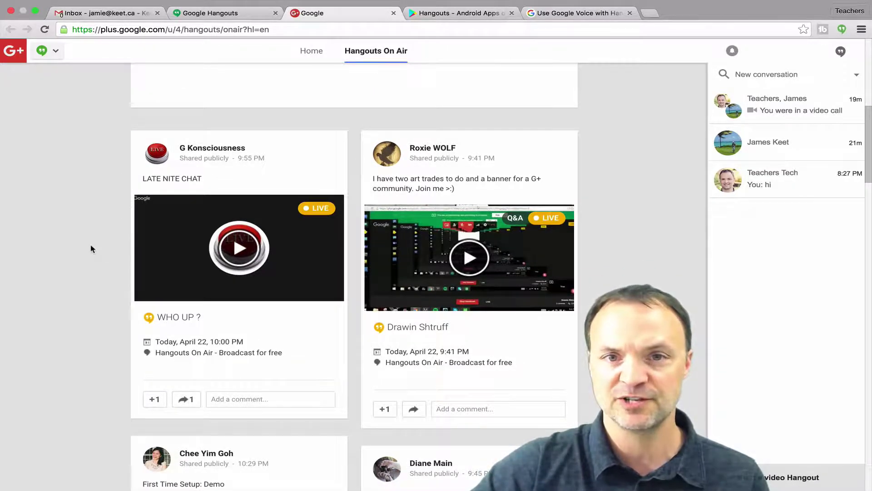
pyautogui.scroll(-8, 91, 249)
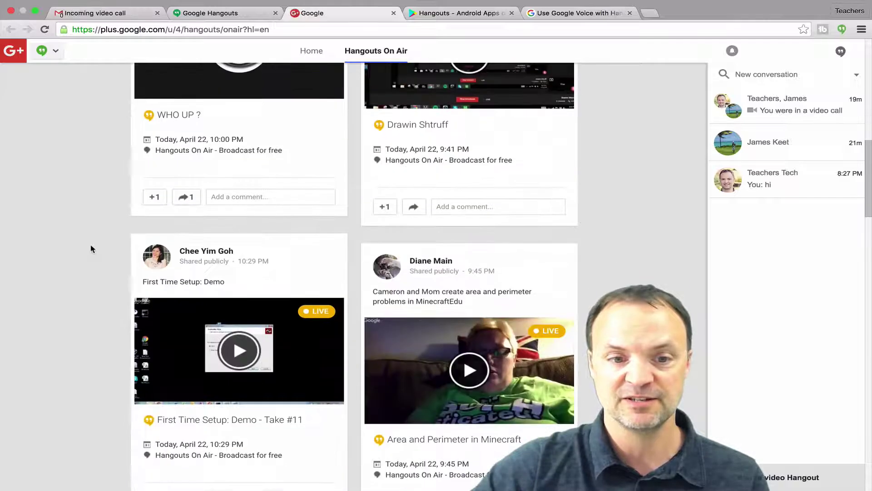
pyautogui.scroll(-6, 90, 248)
pyautogui.scroll(12, 90, 289)
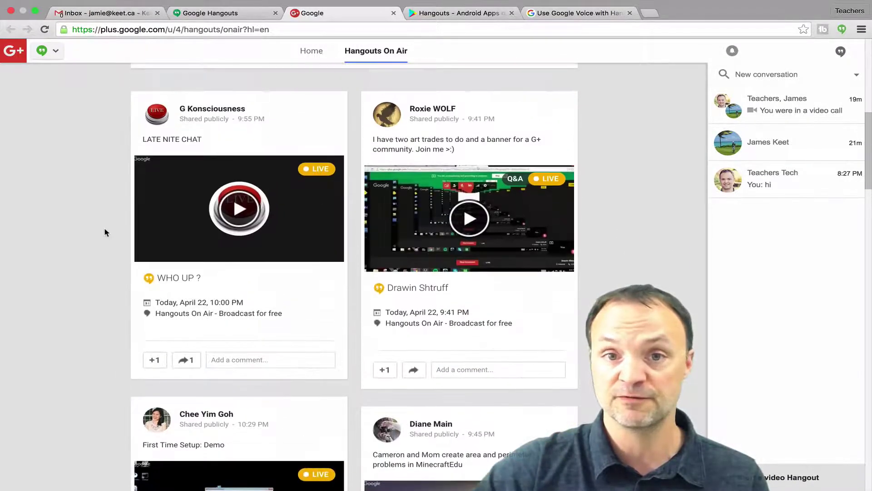
pyautogui.scroll(9, 105, 232)
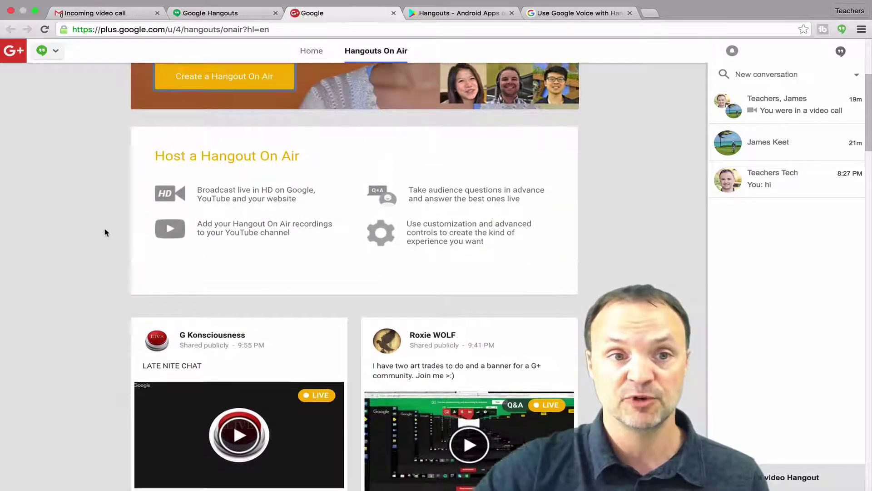
pyautogui.scroll(5, 105, 232)
pyautogui.click(394, 13)
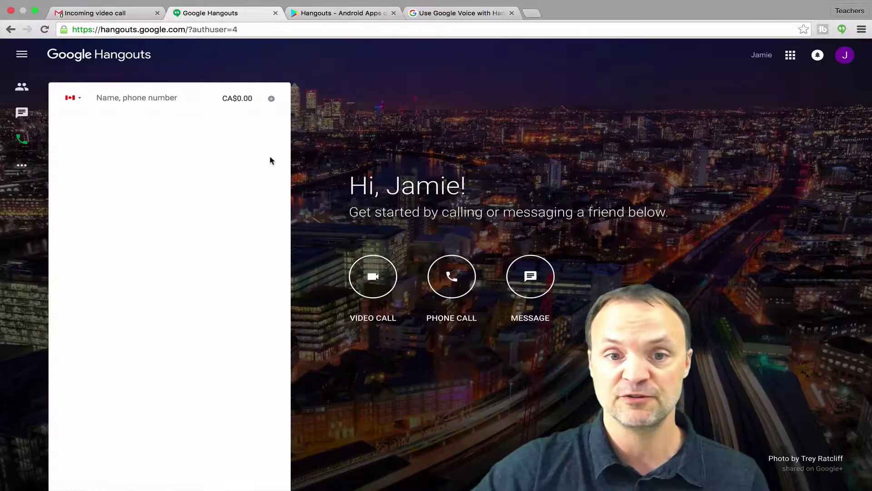
pyautogui.click(23, 170)
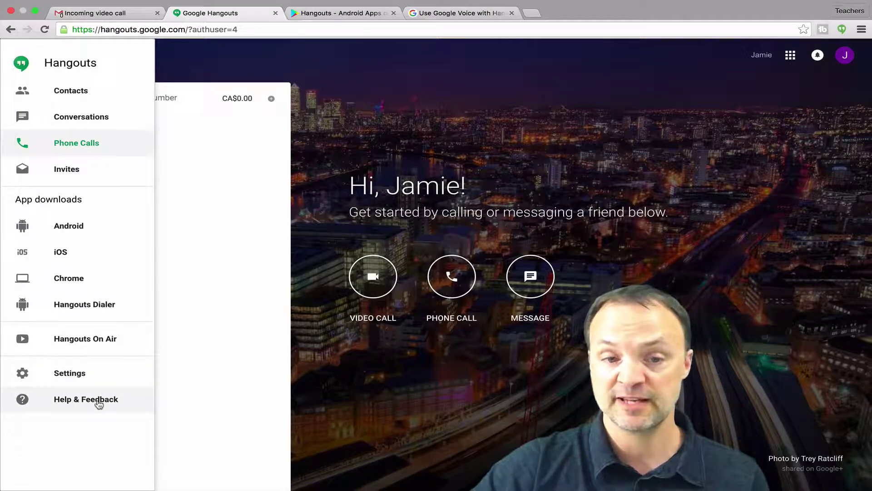
pyautogui.click(99, 402)
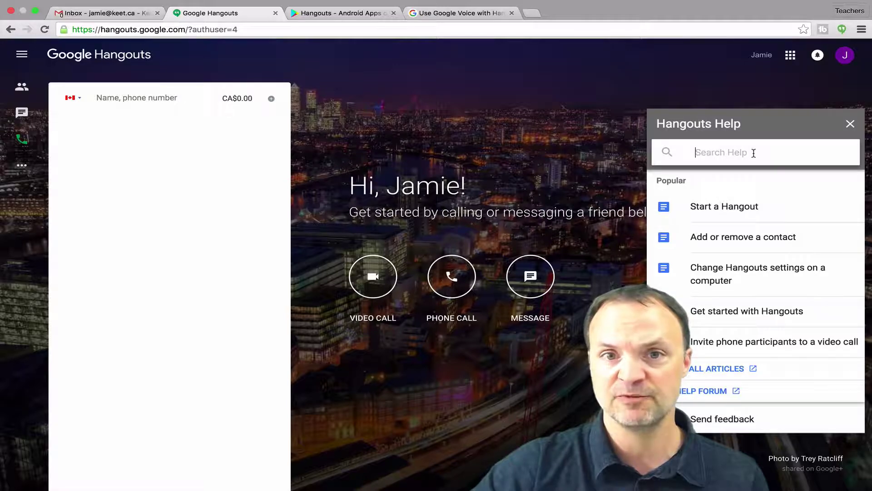
pyautogui.click(850, 125)
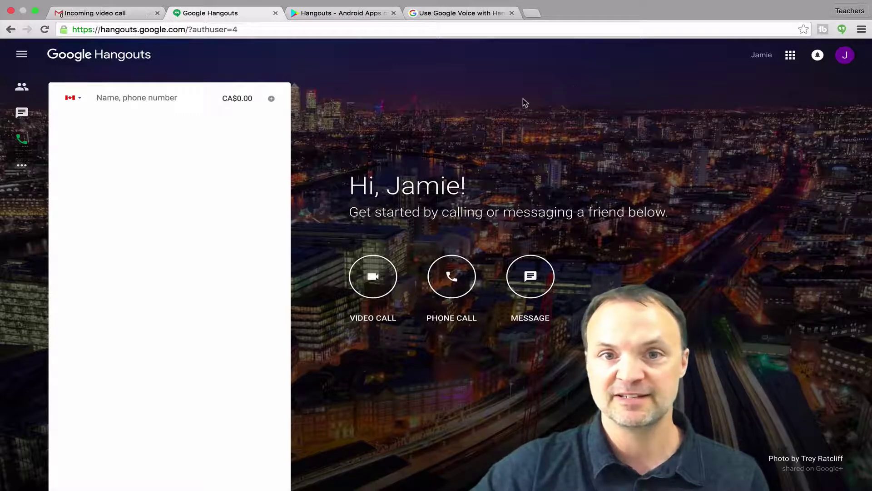